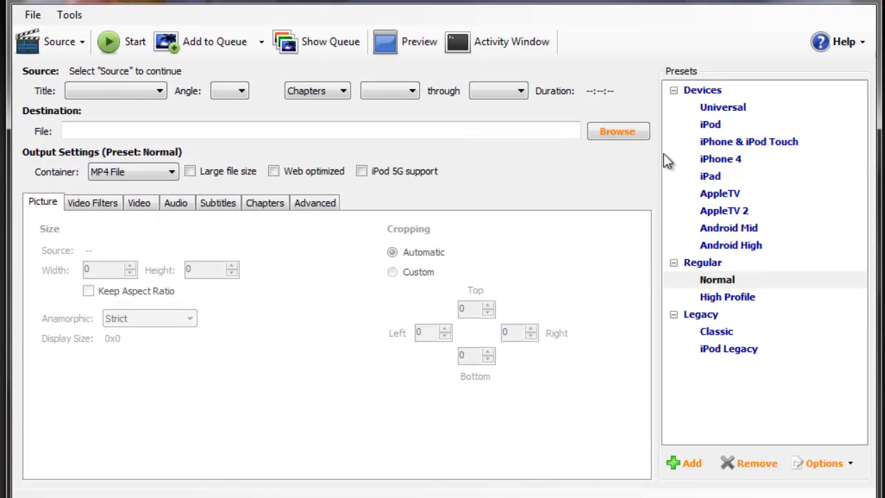
- Load Video 273.wmv from Videos > Logitech Webcam as the source and dismiss the scan warning
click(72, 44)
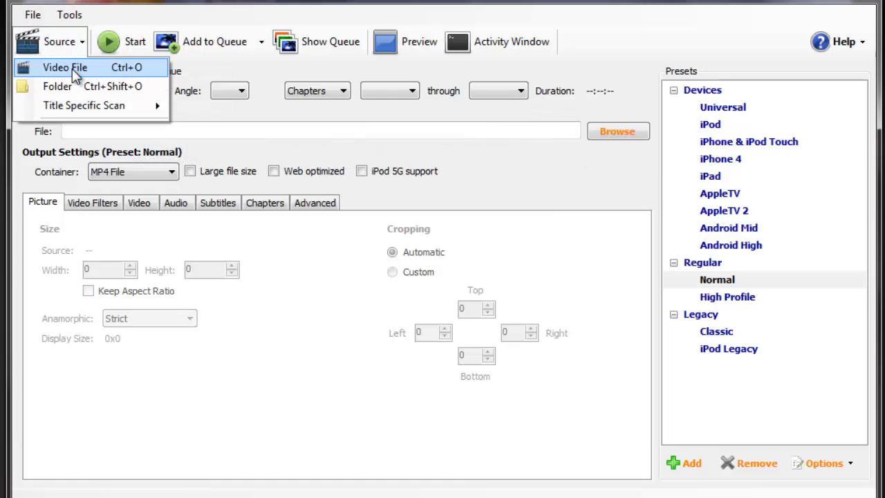
click(72, 68)
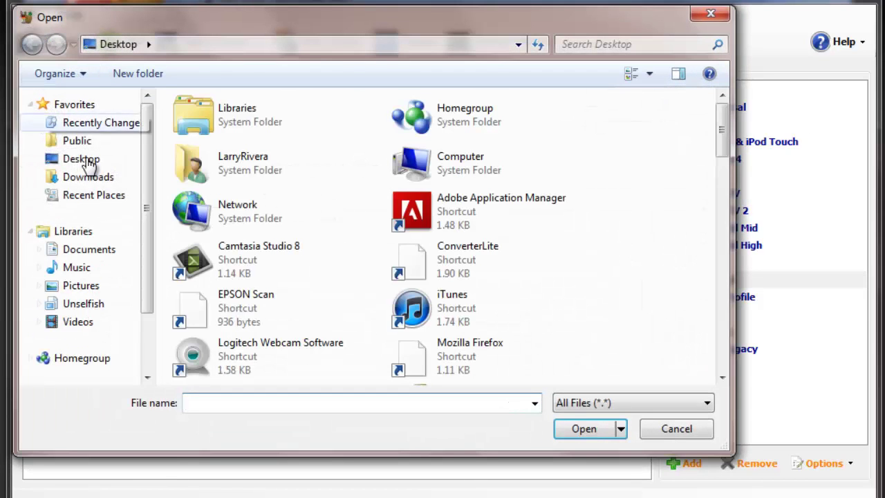
drag(90, 166, 75, 181)
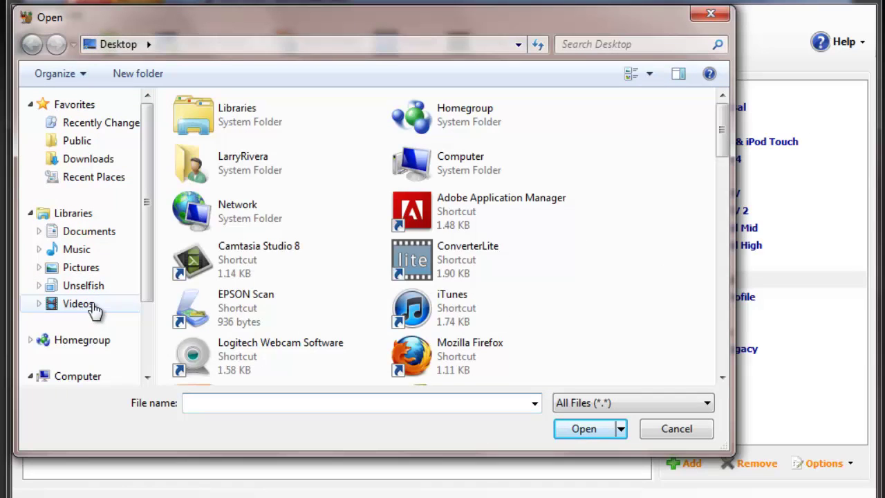
click(73, 305)
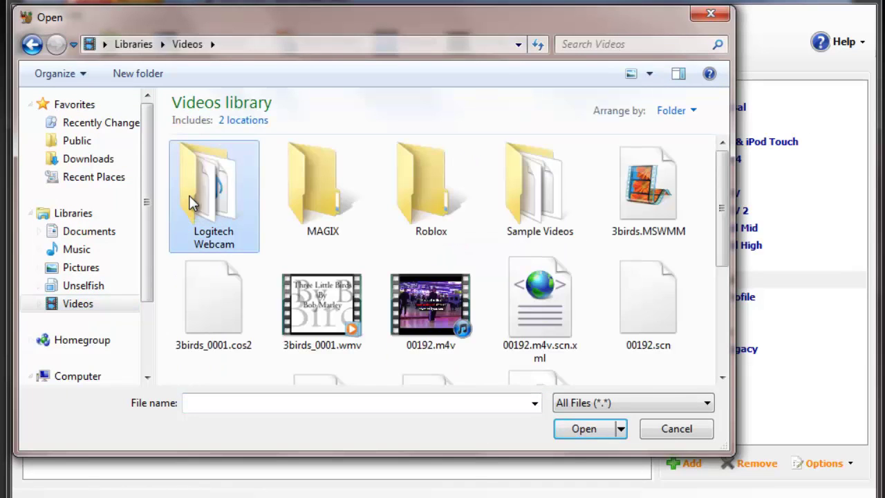
double_click(189, 195)
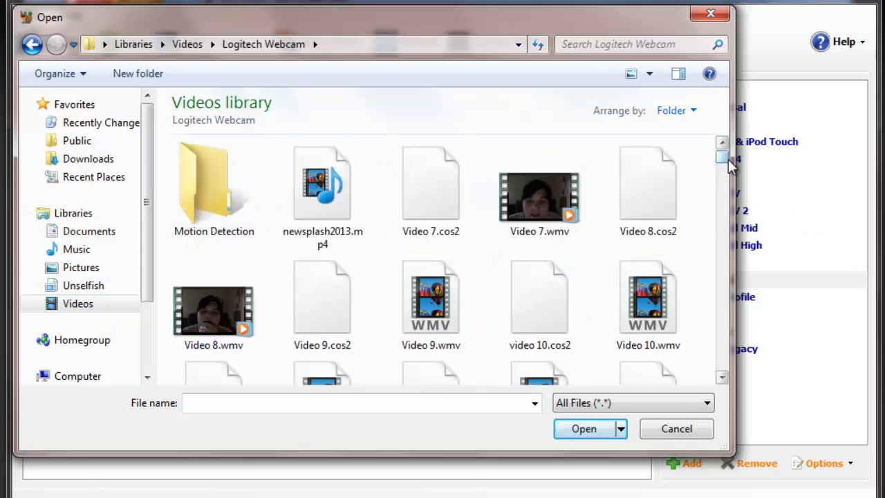
drag(726, 160, 726, 373)
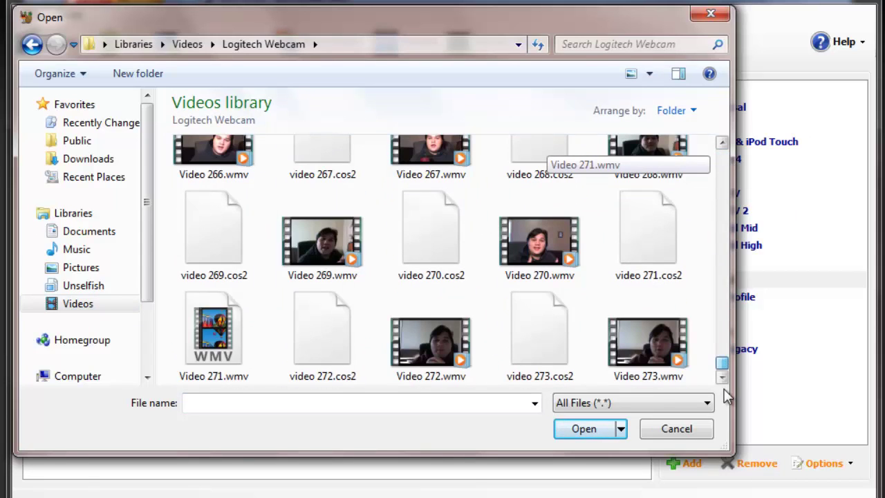
click(675, 354)
click(584, 429)
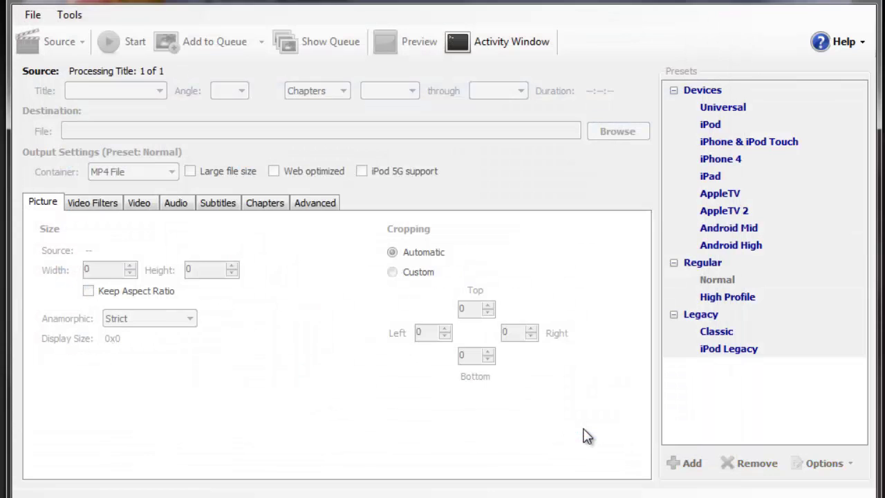
click(590, 334)
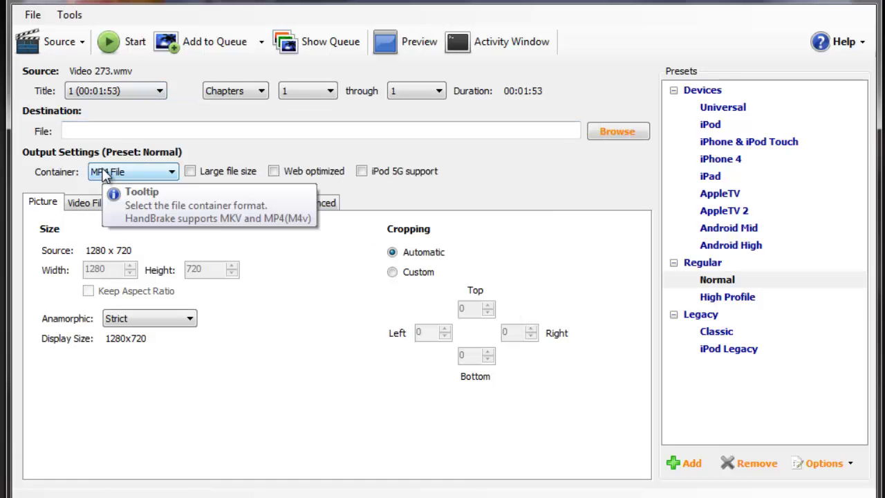
- Save the output as testforvideo.mp4 in the Logitech Webcam folder
click(613, 136)
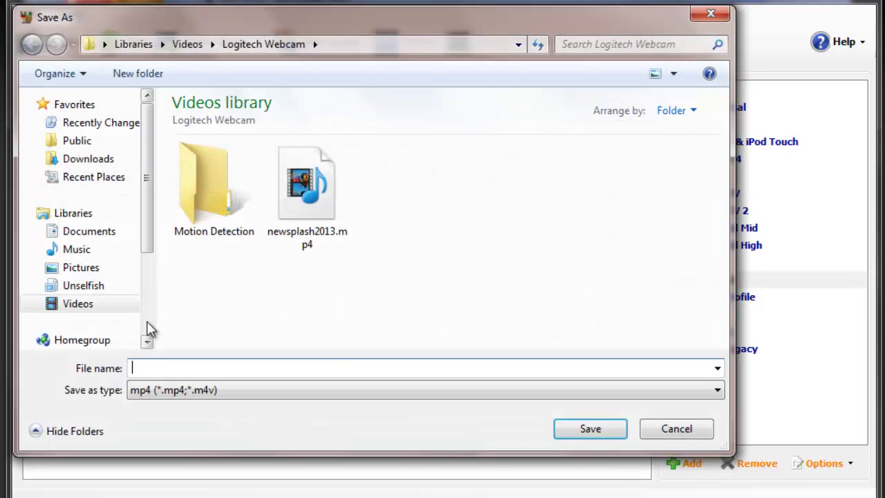
text(test)
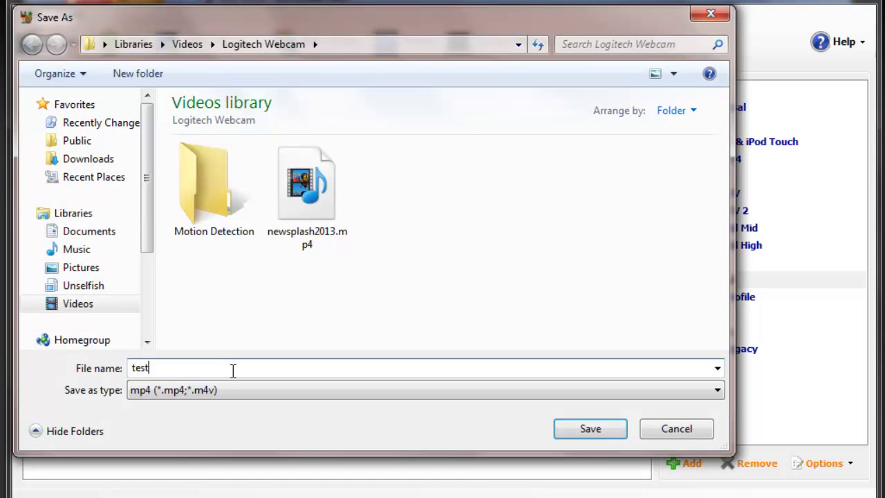
text(forvideo)
click(587, 430)
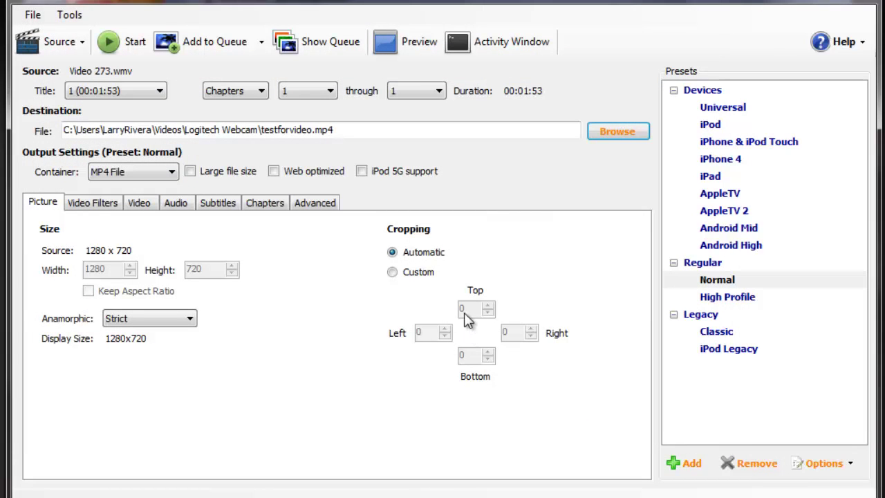
- Enable Web optimized, then review the Filters, Video, Audio, Subtitles, Chapters and Advanced tabs
click(273, 173)
click(95, 205)
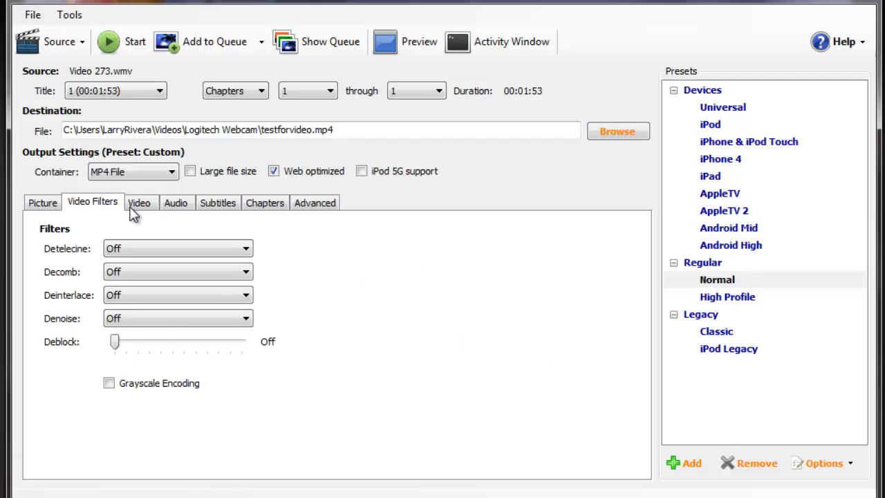
click(141, 204)
click(176, 204)
click(217, 204)
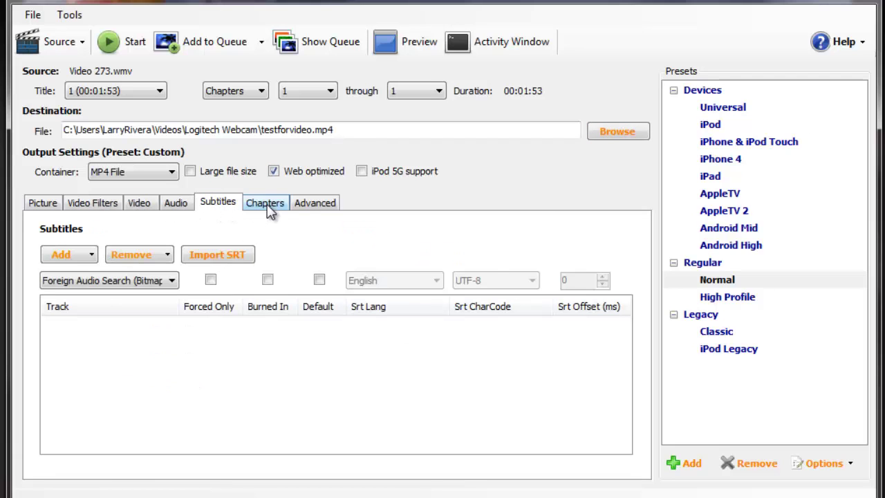
click(266, 204)
click(309, 204)
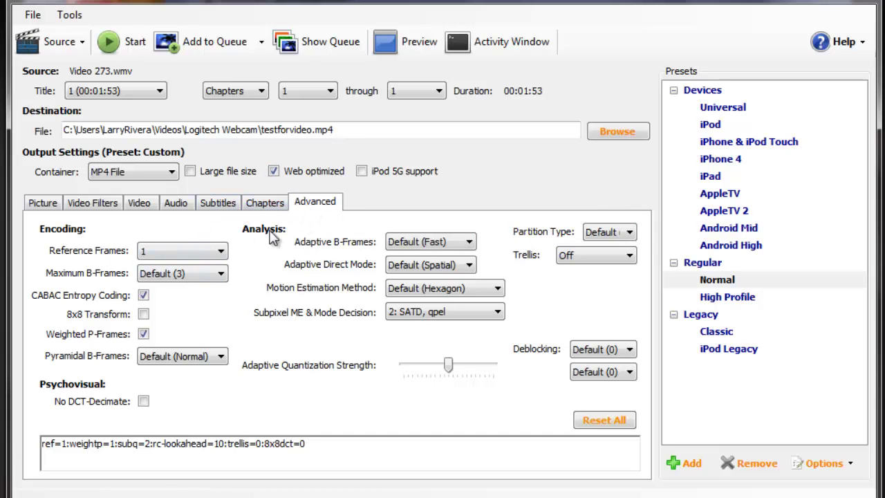
- Try 4 reference frames, then set Reference Frames back to 1
click(207, 254)
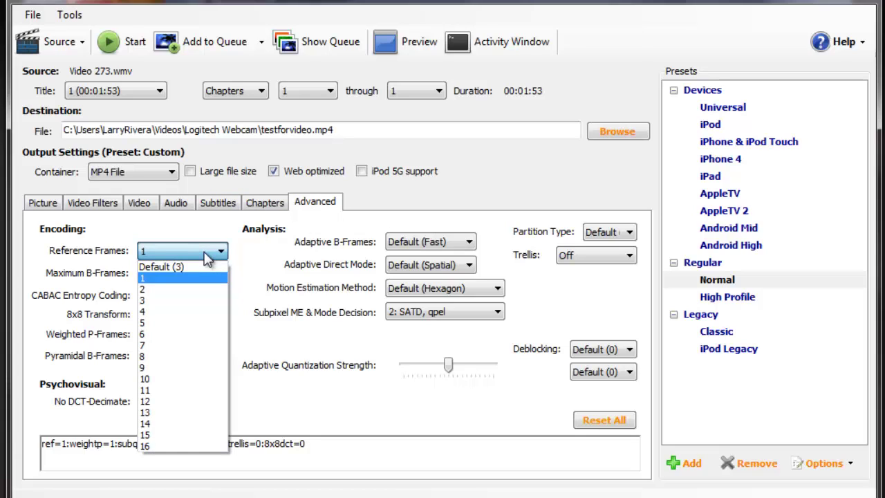
click(156, 311)
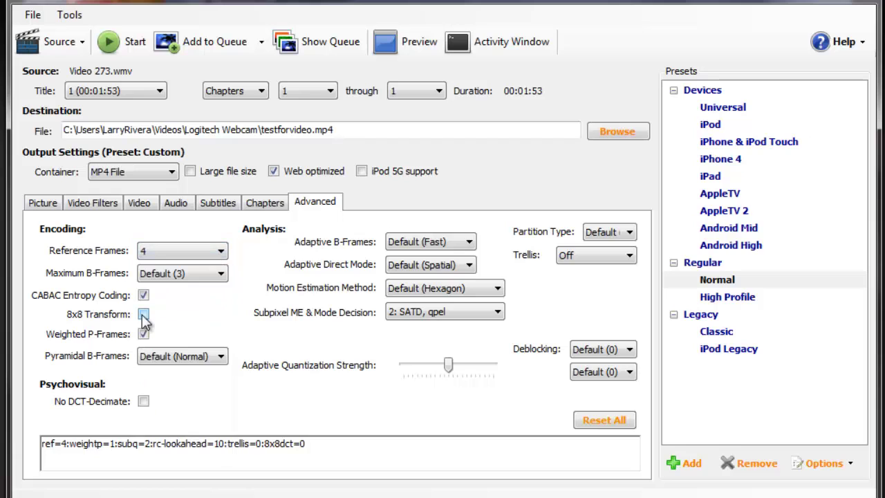
mouse_move(157, 254)
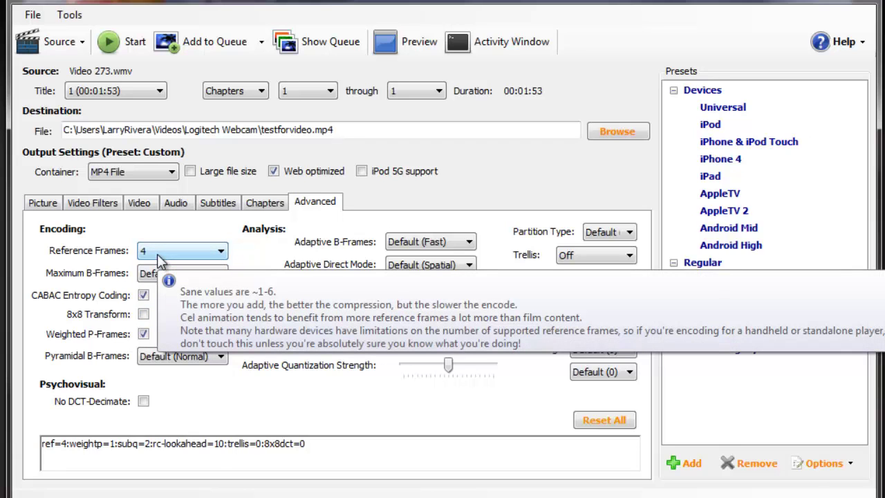
click(157, 255)
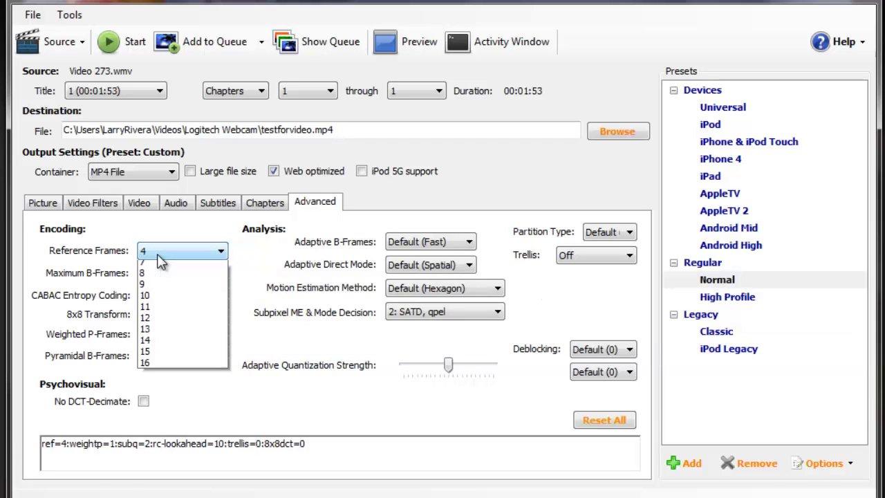
scroll(158, 290, up, 2)
click(148, 278)
- Look over the Chapters and Subtitles settings, ending on the Audio track settings
click(266, 208)
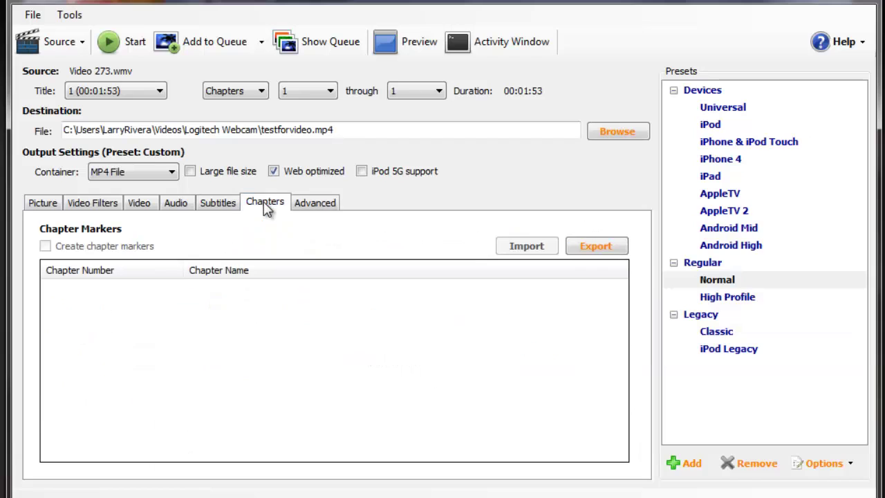
click(208, 210)
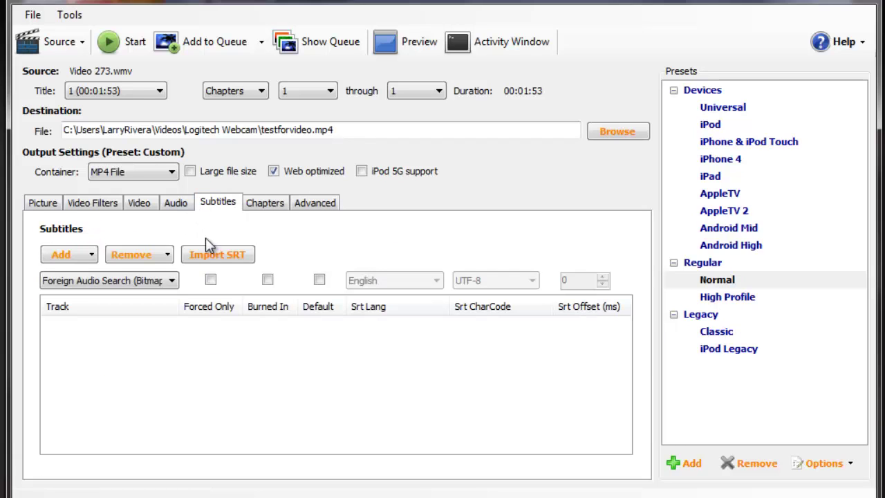
click(186, 204)
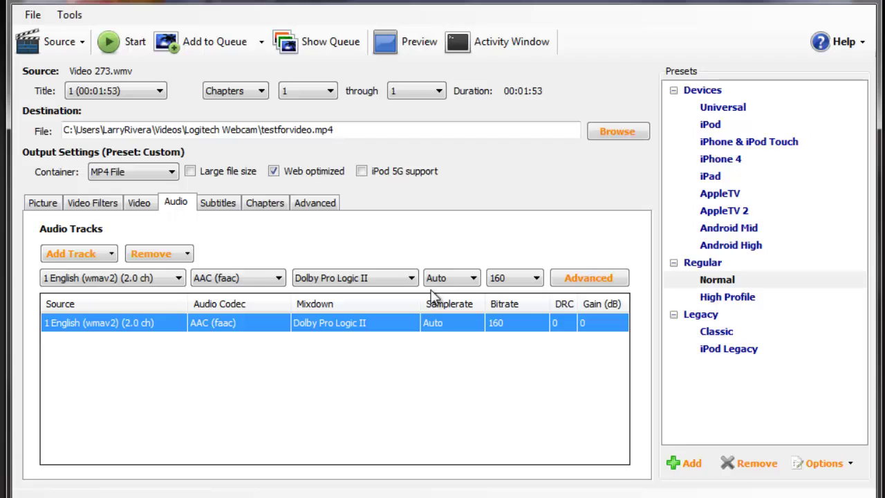
- Try a 128 kbps audio bitrate, then set it back to 160 kbps
click(504, 280)
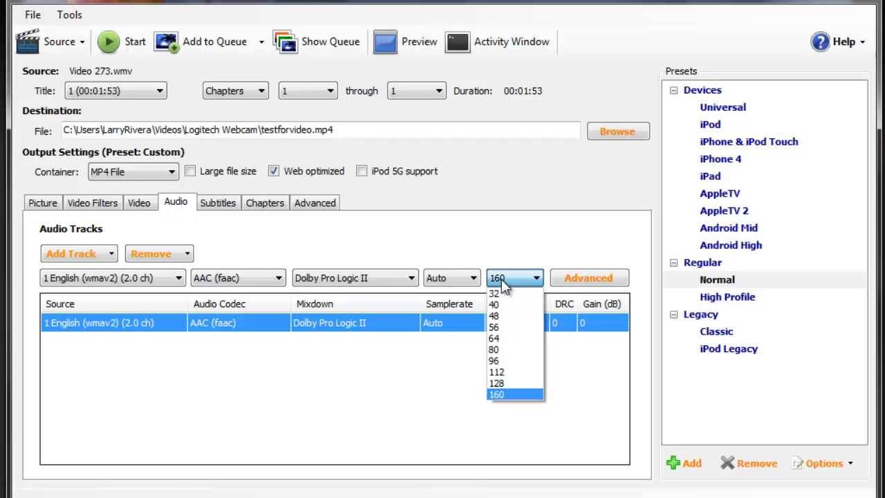
click(523, 385)
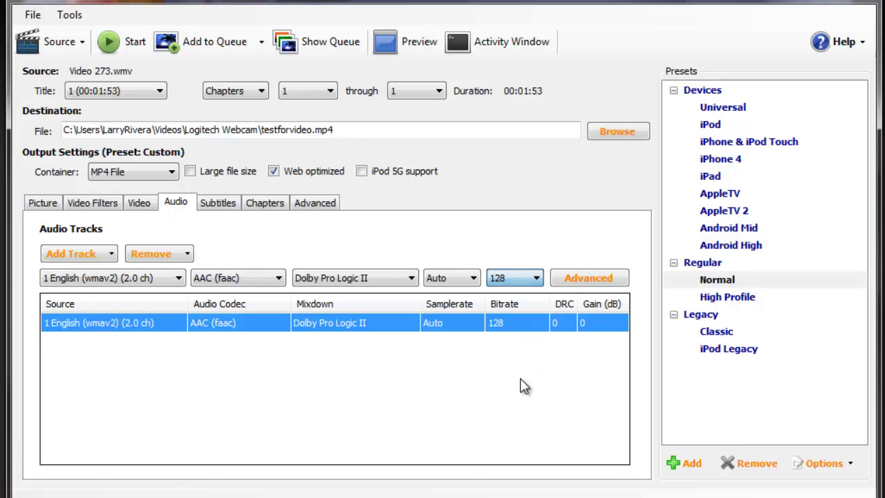
click(512, 279)
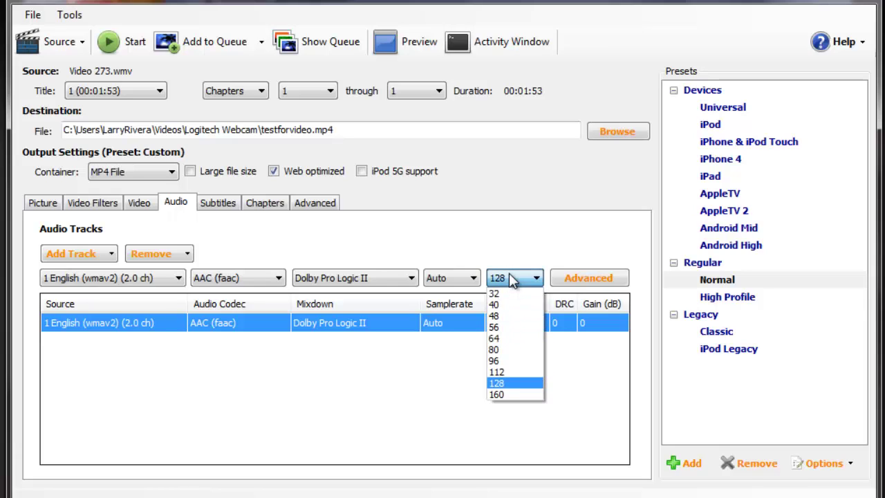
click(522, 388)
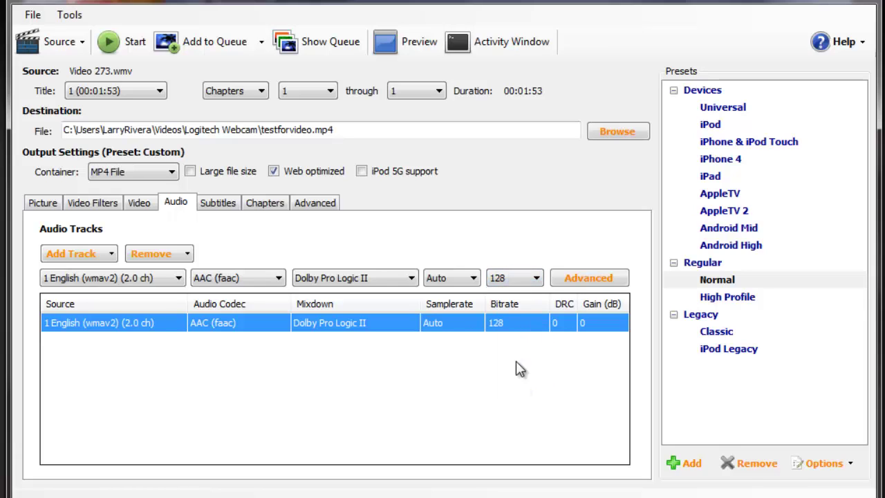
click(505, 283)
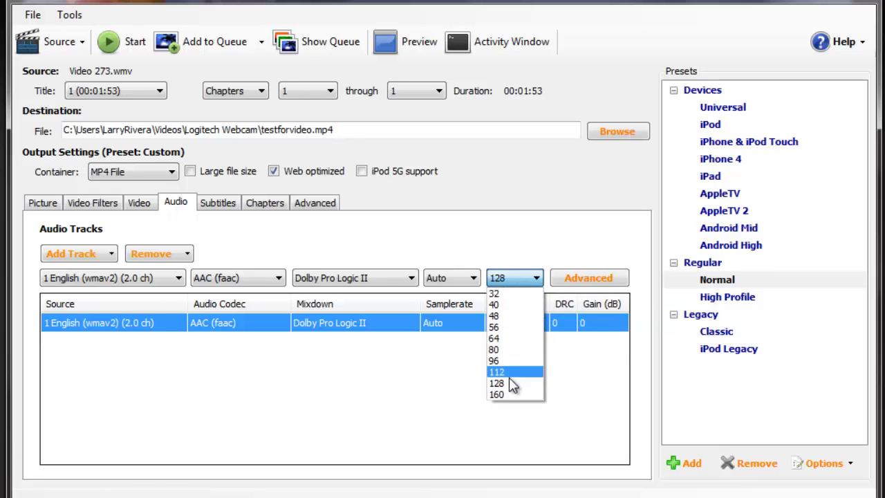
click(518, 397)
click(139, 203)
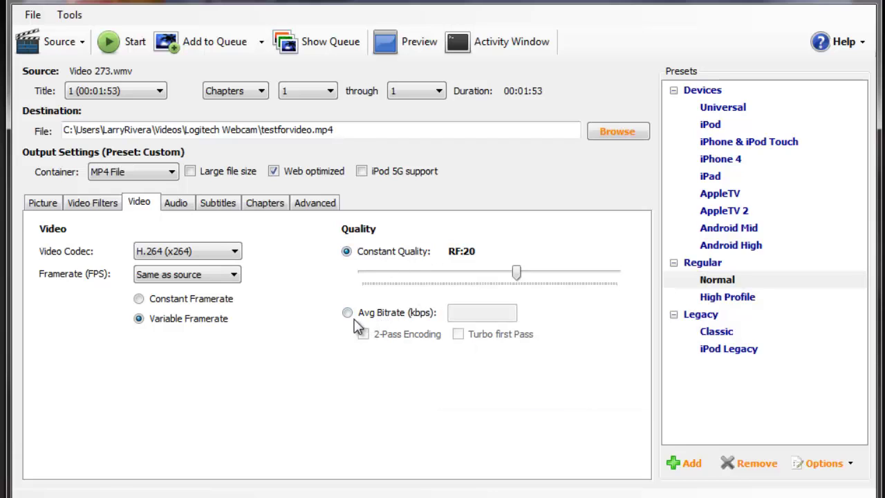
- Switch video quality to an average bitrate of 1500 kbps with 2-pass encoding
click(347, 313)
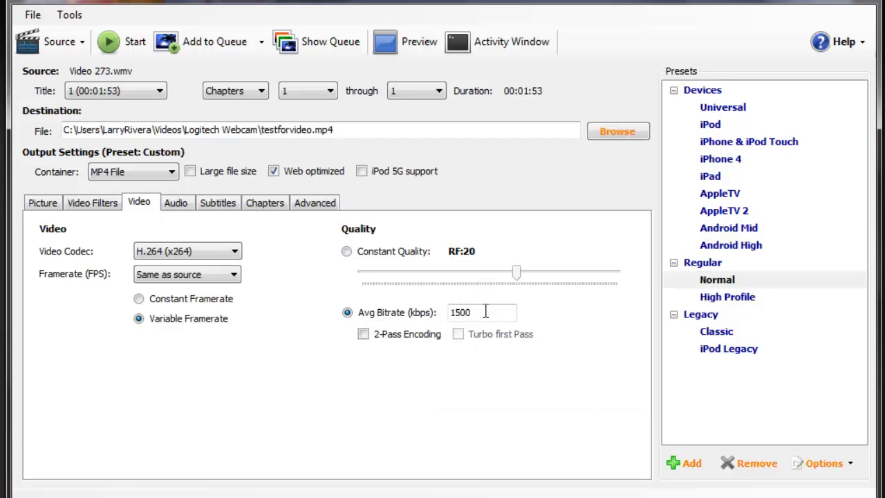
double_click(458, 312)
click(363, 335)
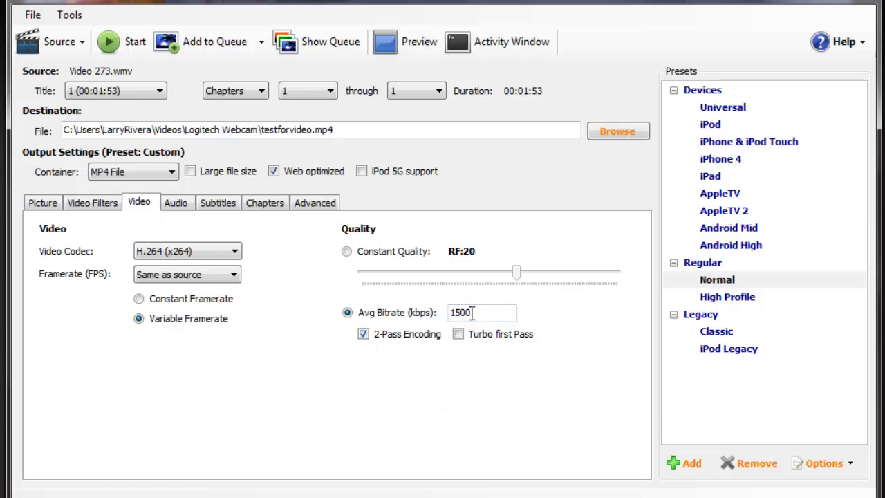
drag(473, 312, 446, 312)
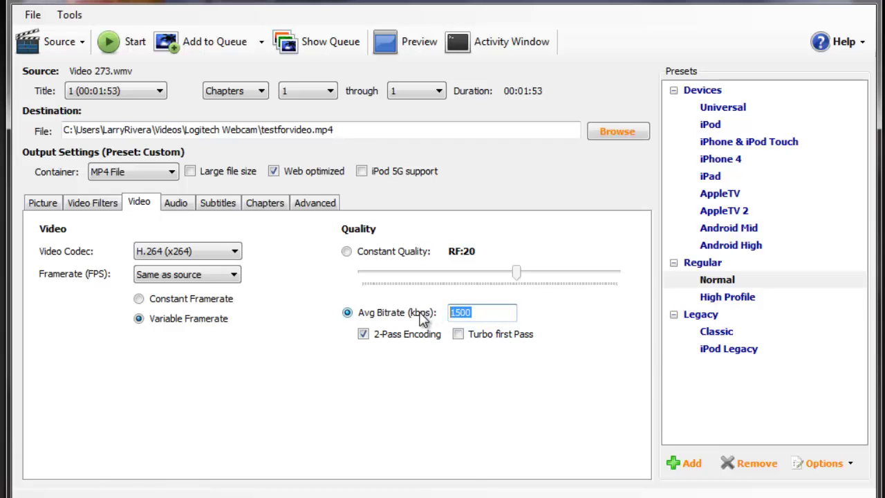
mouse_move(423, 318)
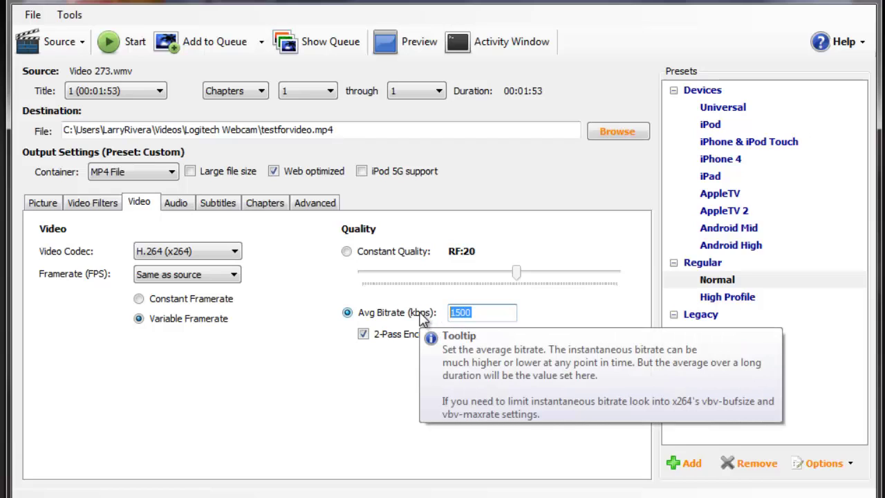
- Turn 2-pass encoding off and review the Video Filters and Picture settings
click(363, 334)
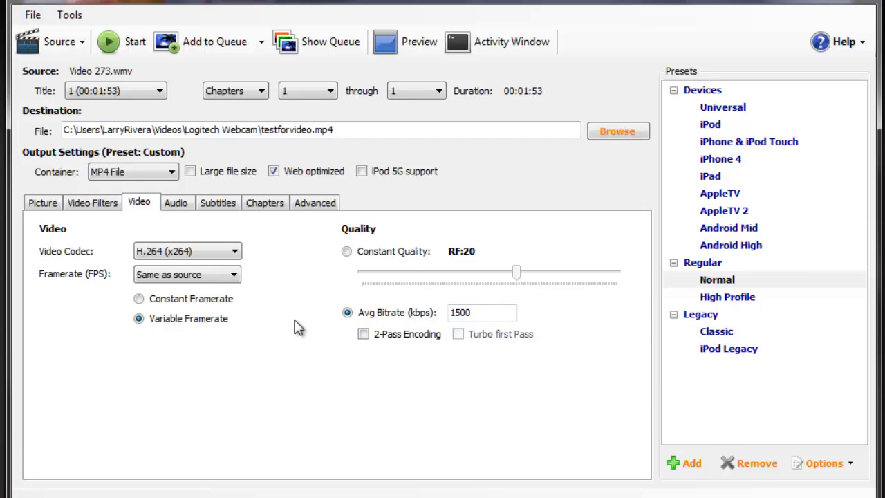
click(87, 208)
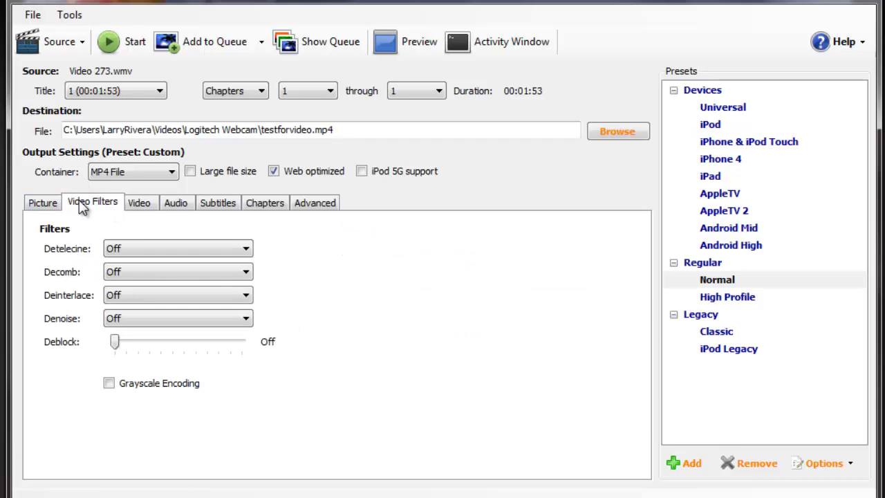
click(52, 207)
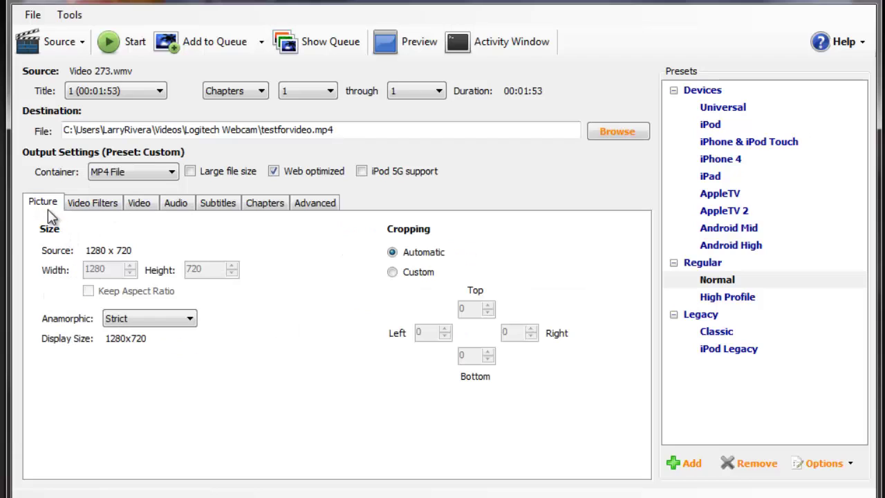
- Confirm the audio bitrate stays at 160 kbps, then re-enable 2-Pass Encoding on the Video tab
click(179, 203)
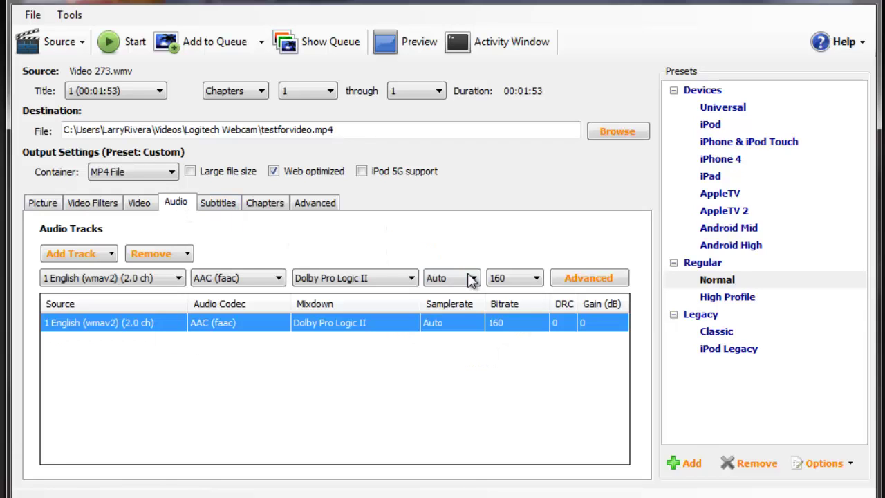
click(515, 282)
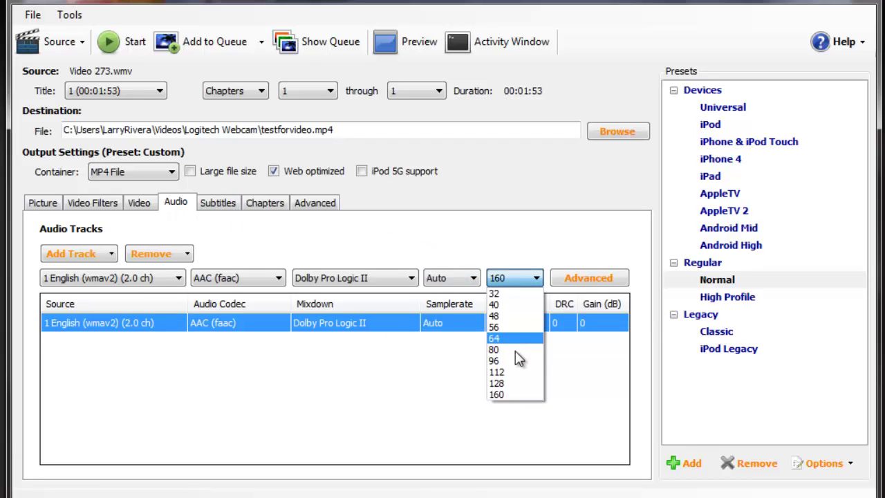
click(515, 394)
click(138, 203)
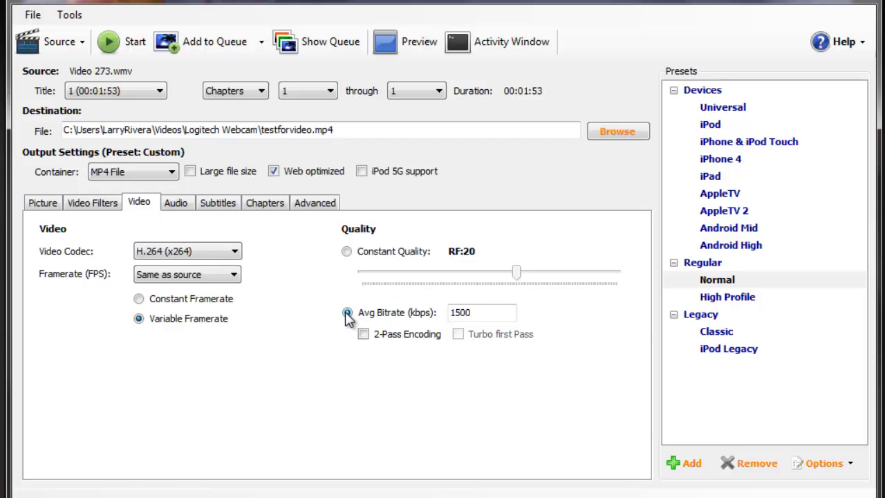
click(364, 335)
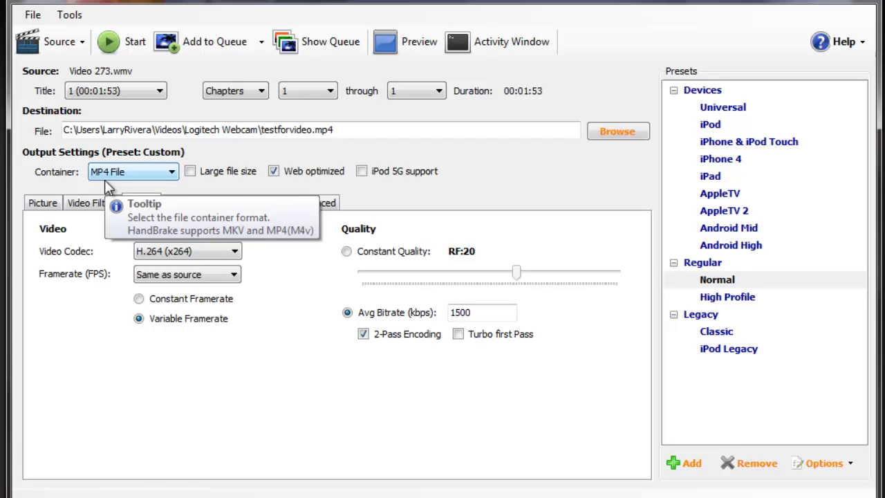
- Start encoding to testforvideo.mp4, then stop it and confirm cancelling the encode
click(107, 48)
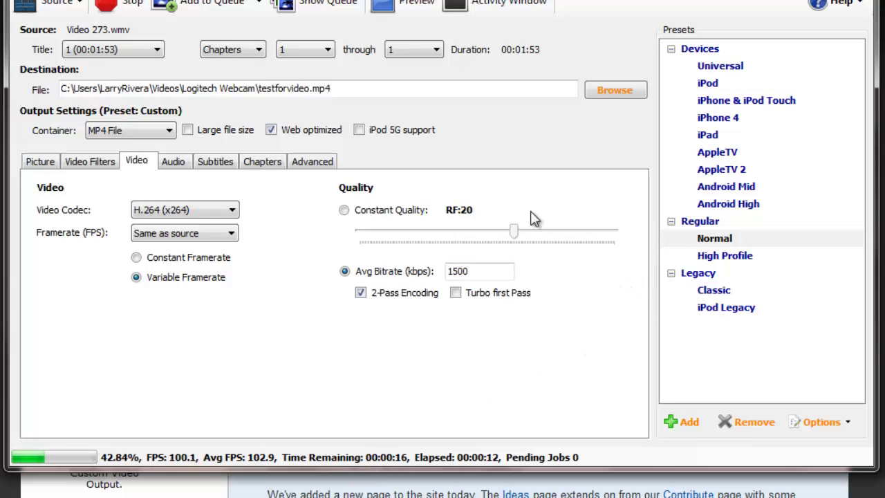
click(128, 12)
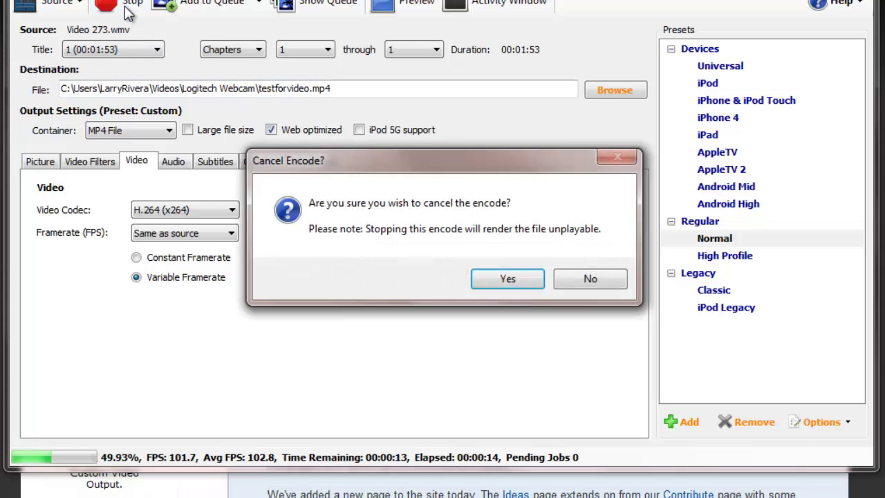
click(508, 279)
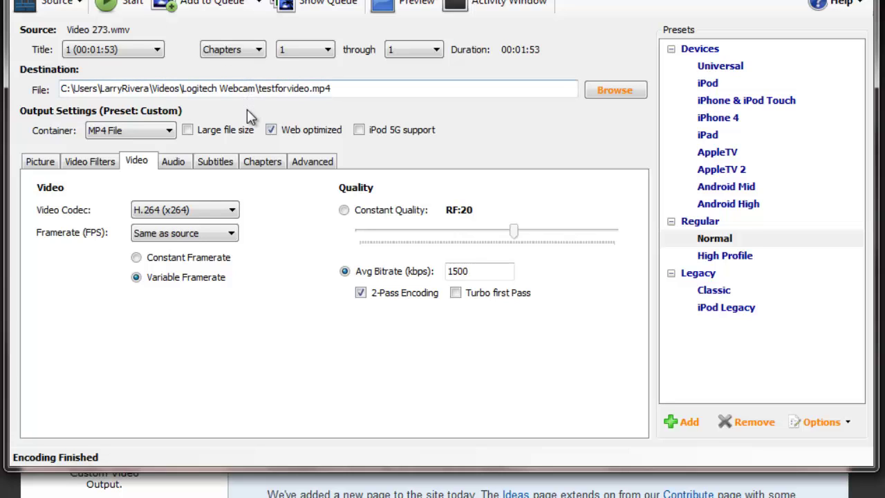
- Untick Web optimized under Output Settings
click(272, 131)
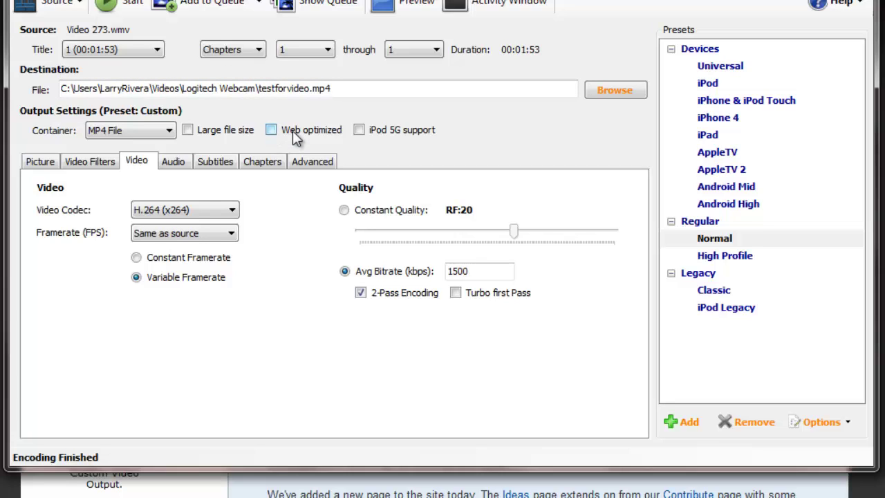